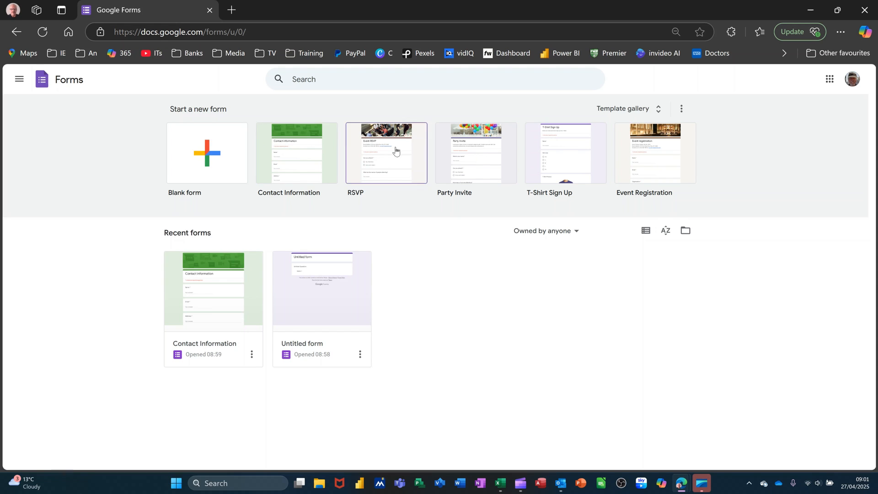
Create a new blank form and set its title to "Waterloo".
{"action": "left_click", "coordinate": [205, 153]}
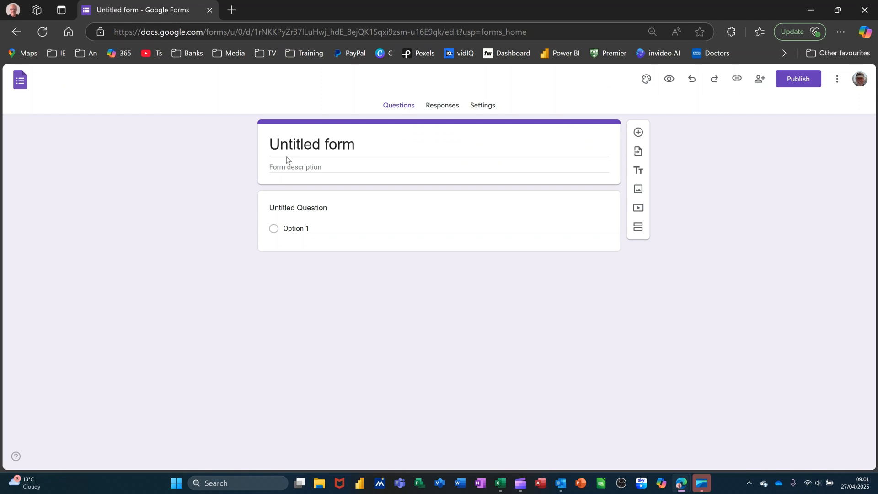
{"action": "left_click", "coordinate": [290, 147]}
{"action": "left_click_drag", "start_coordinate": [372, 145], "coordinate": [251, 135]}
{"action": "type", "text": "W"}
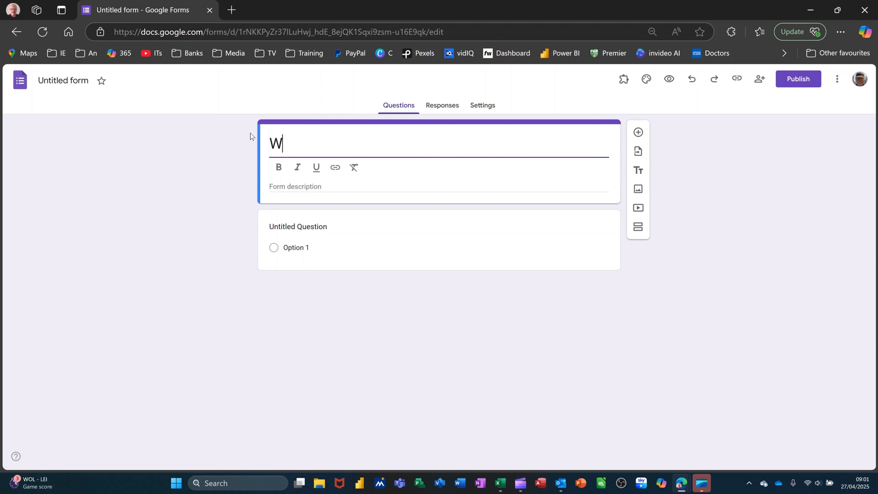
{"action": "type", "text": "aterloo"}
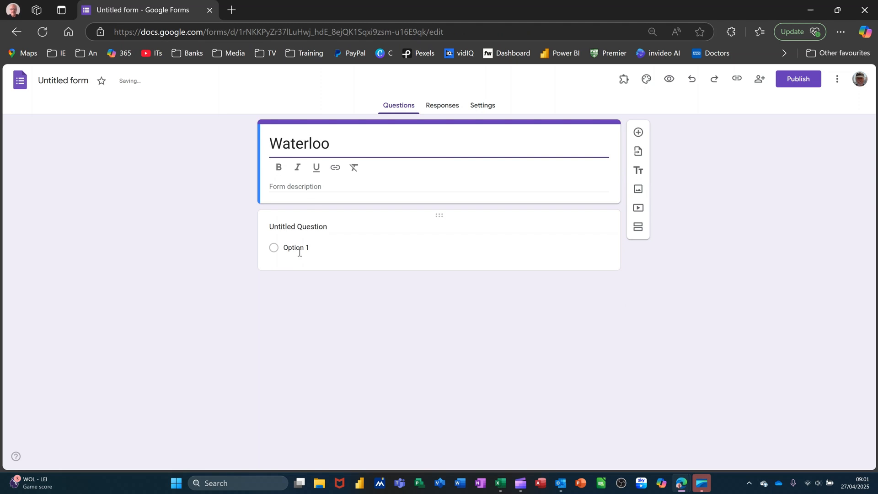
Fill in the first multiple-choice question as "Who Won Waterloo" with the options French and British.
{"action": "left_click", "coordinate": [326, 251]}
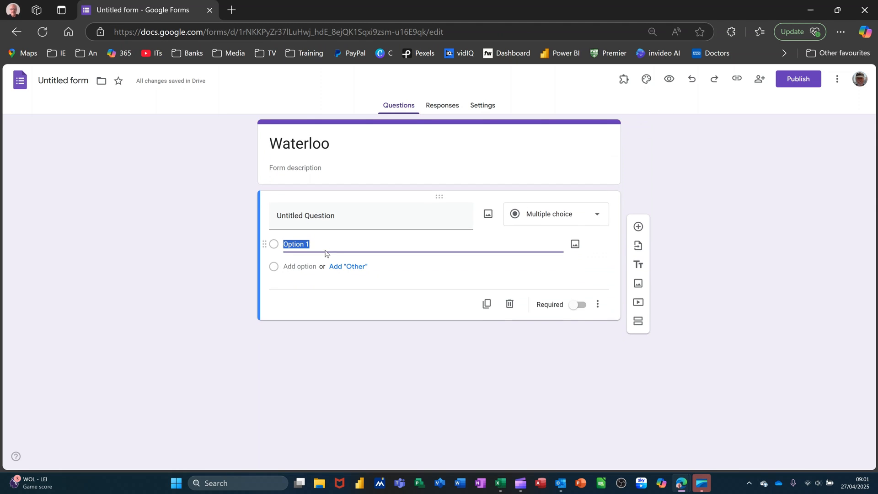
{"action": "left_click", "coordinate": [359, 220]}
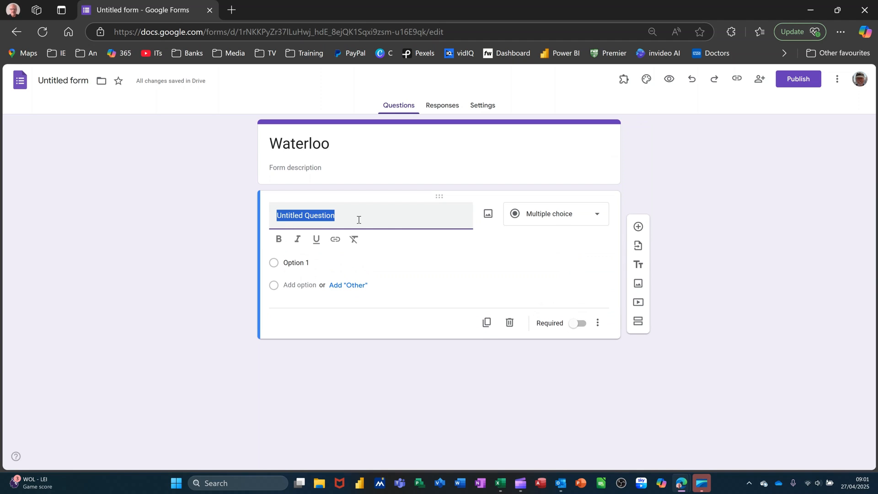
{"action": "type", "text": "Who Won Waterloo"}
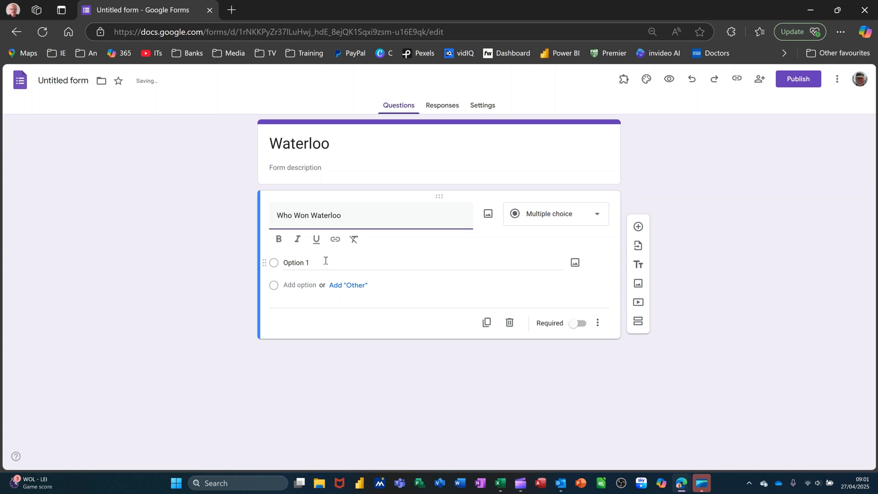
{"action": "left_click", "coordinate": [325, 261]}
{"action": "type", "text": "French"}
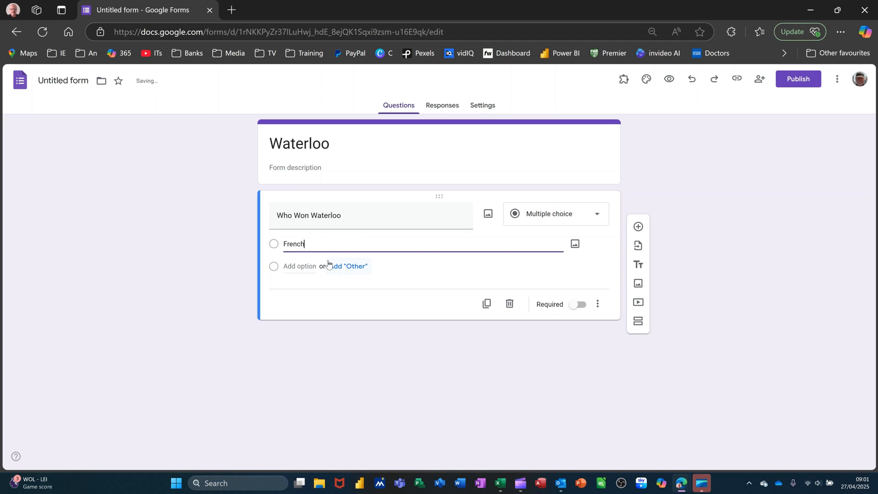
{"action": "left_click", "coordinate": [293, 266]}
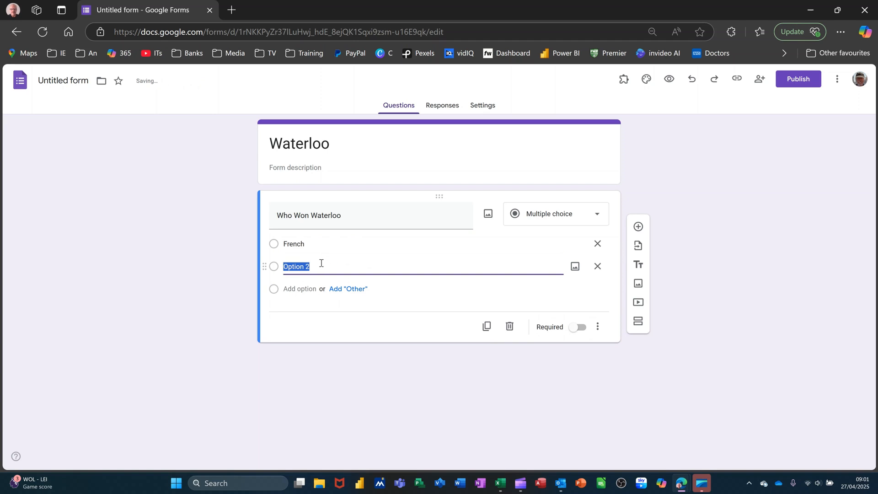
{"action": "type", "text": "British"}
{"action": "left_click", "coordinate": [380, 318]}
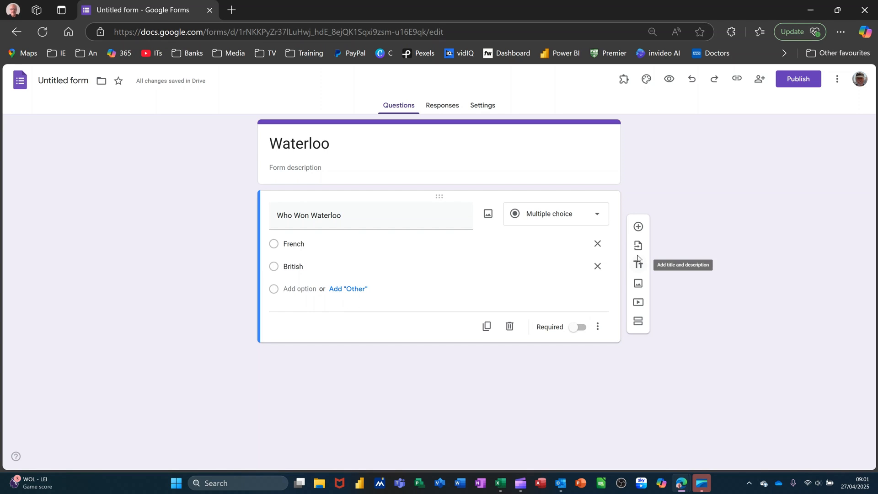
Add a second multiple-choice question "Wen was Waterloo" with the options 1815 and 1816.
{"action": "left_click", "coordinate": [639, 227]}
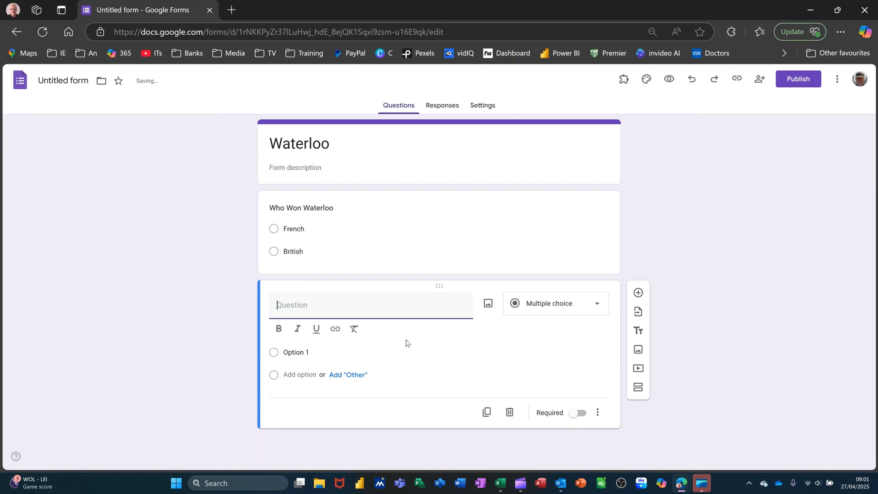
{"action": "type", "text": "Wen wa"}
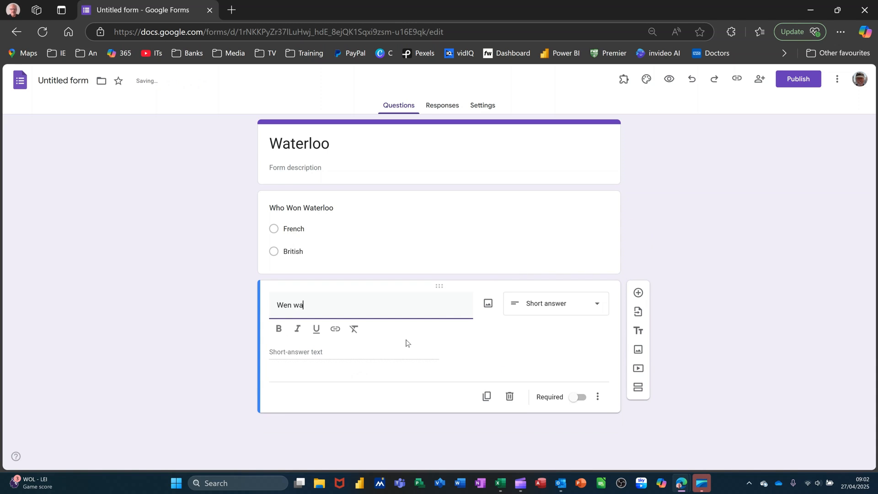
{"action": "type", "text": "s Waterloo"}
{"action": "key", "text": "Return"}
{"action": "type", "text": "1815"}
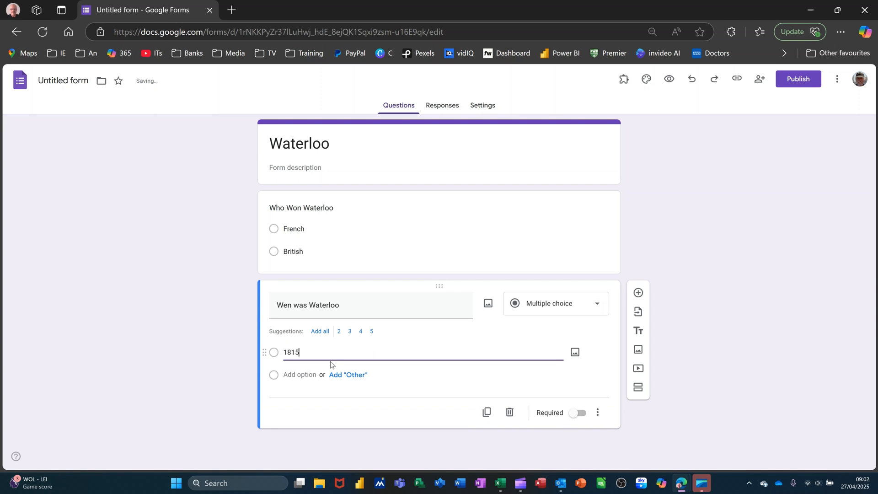
{"action": "left_click", "coordinate": [304, 375]}
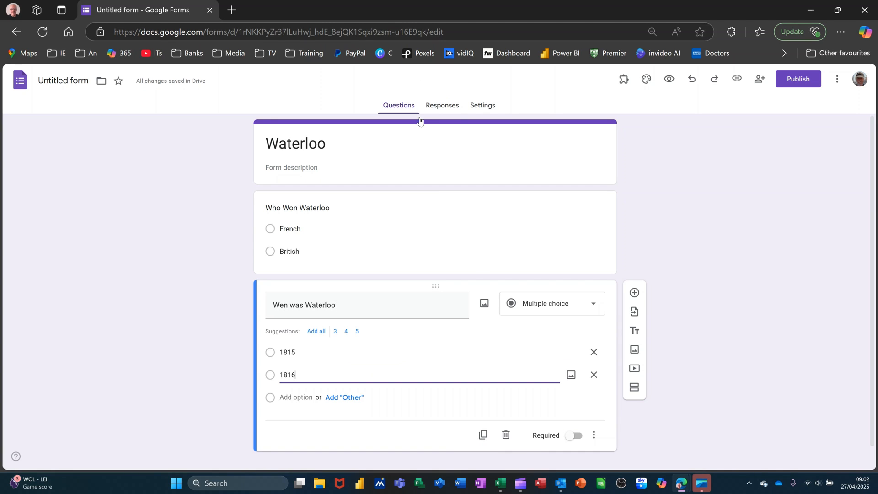
Name the form file Waterloo and link its responses to a new spreadsheet called "Waterloo (Responses)".
{"action": "left_click", "coordinate": [74, 87]}
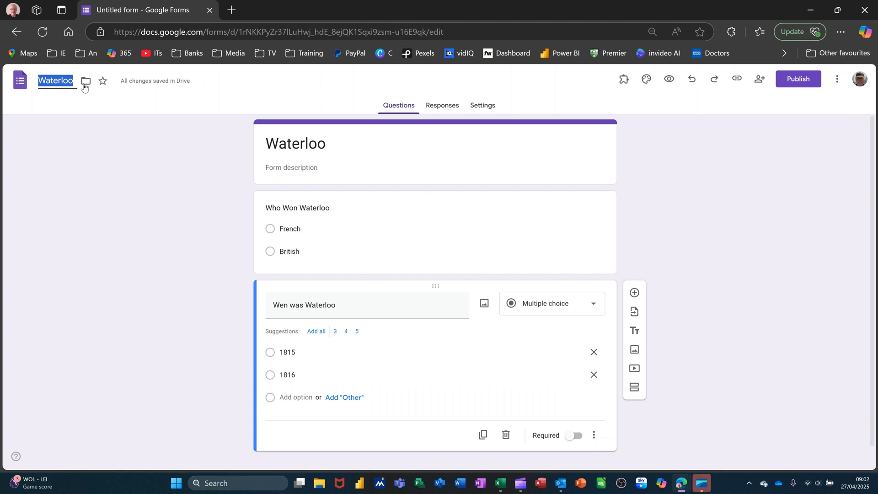
{"action": "left_click", "coordinate": [440, 106]}
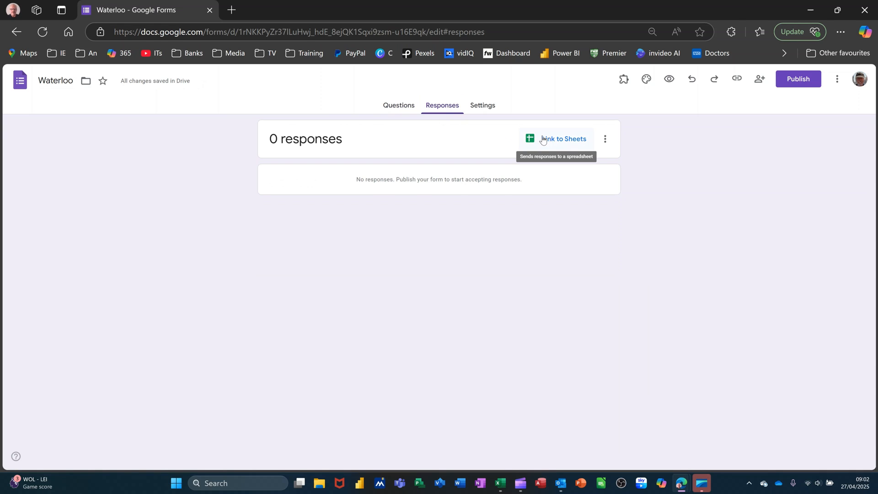
{"action": "left_click", "coordinate": [560, 141]}
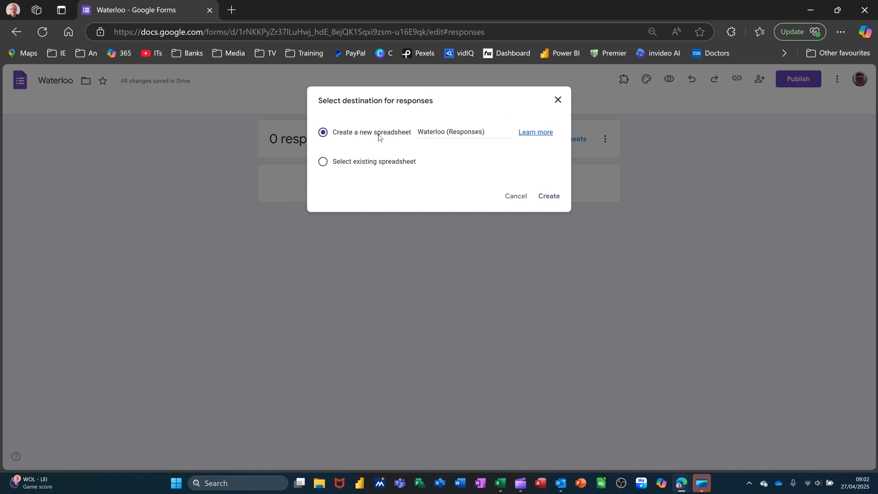
{"action": "left_click", "coordinate": [550, 197]}
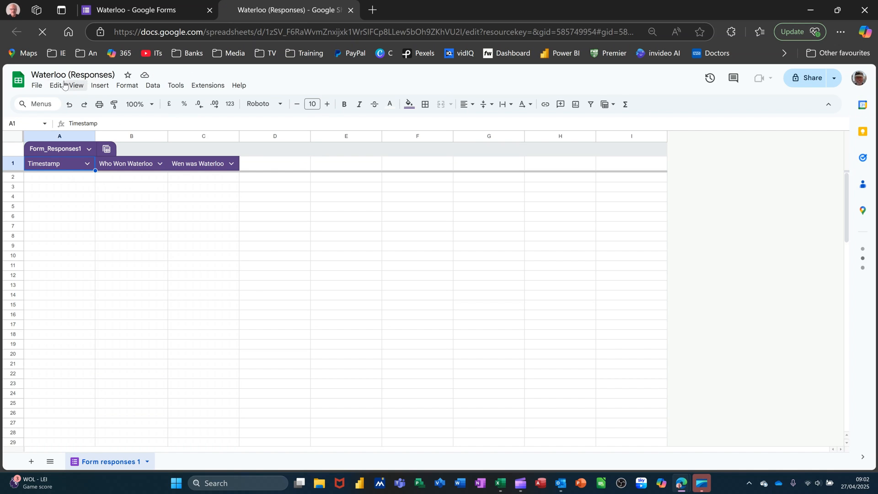
Return to the form and examine its settings, including the response options and the choices for collecting email addresses.
{"action": "left_click", "coordinate": [163, 11]}
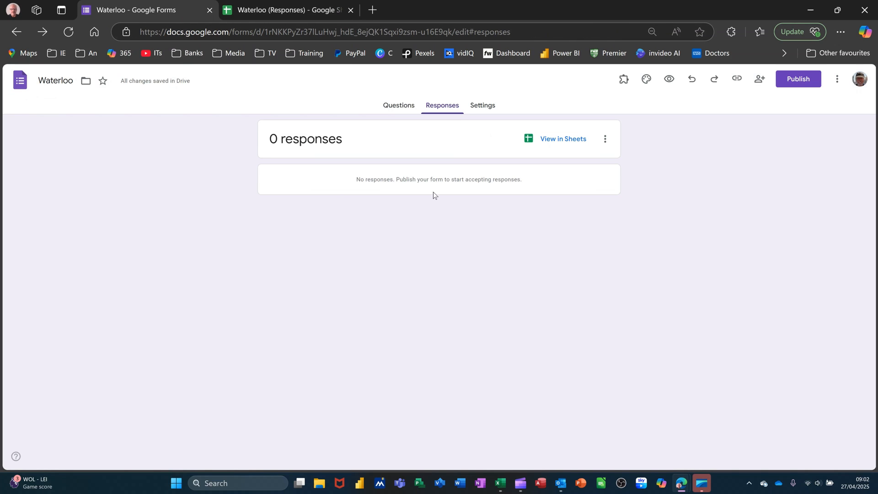
{"action": "left_click", "coordinate": [479, 108]}
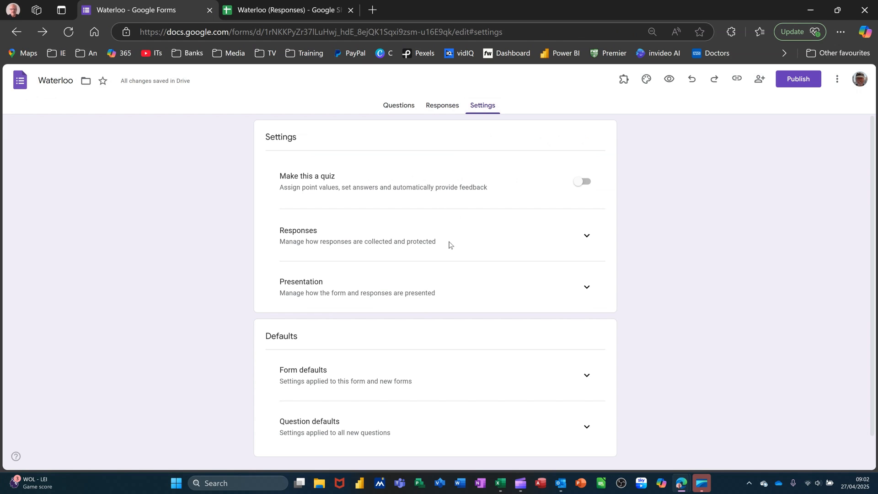
{"action": "left_click", "coordinate": [587, 236]}
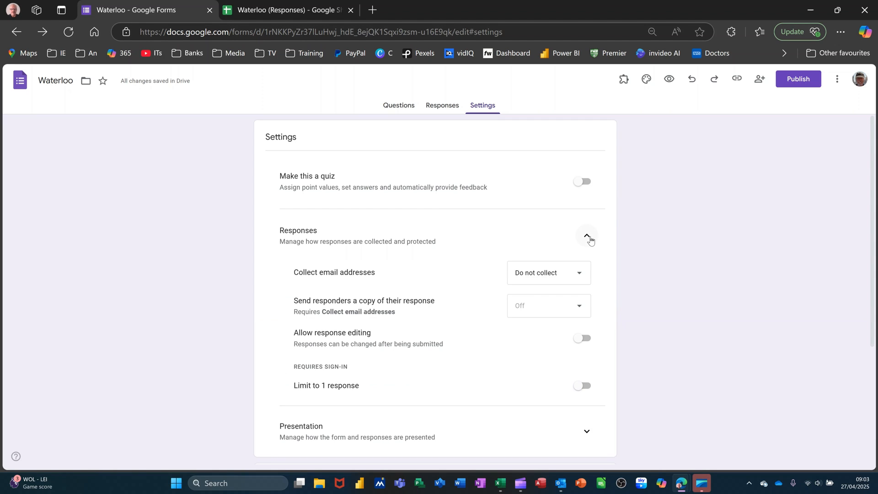
{"action": "left_click", "coordinate": [584, 278]}
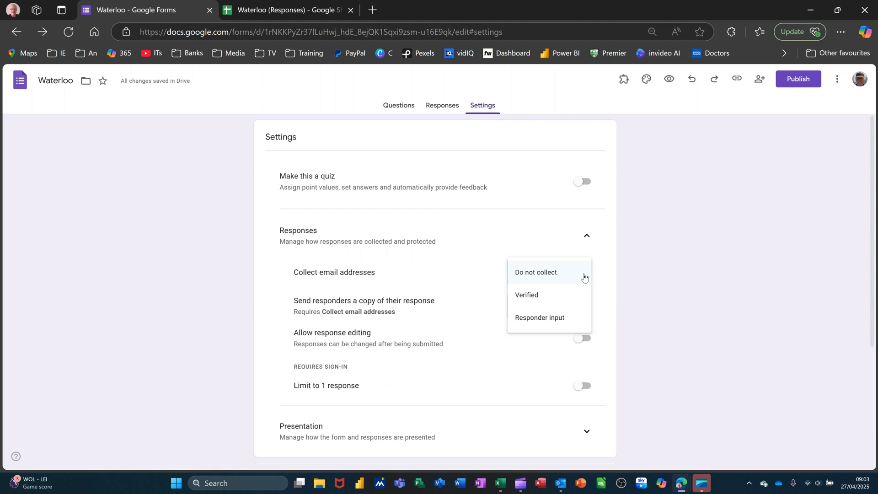
{"action": "left_click", "coordinate": [584, 275]}
{"action": "scroll", "coordinate": [479, 260], "scroll_direction": "down", "scroll_amount": 3}
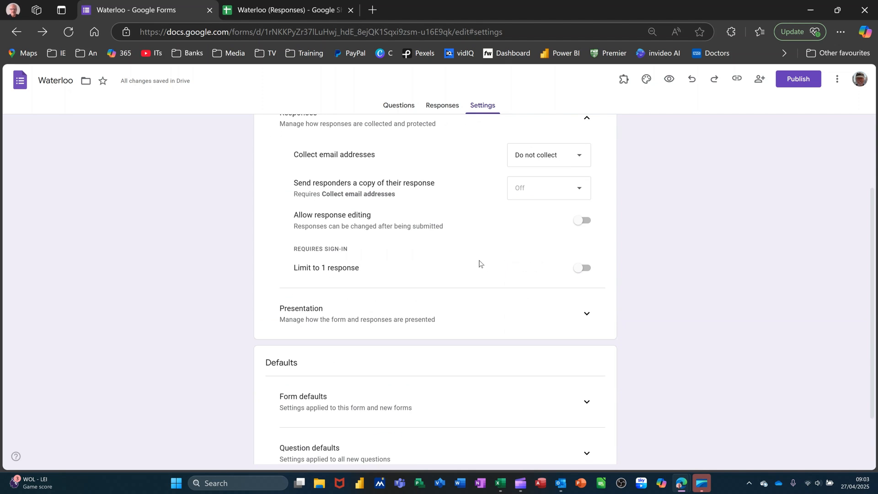
{"action": "scroll", "coordinate": [543, 265], "scroll_direction": "down", "scroll_amount": 1}
{"action": "scroll", "coordinate": [543, 265], "scroll_direction": "up", "scroll_amount": 2}
{"action": "left_click", "coordinate": [398, 104]}
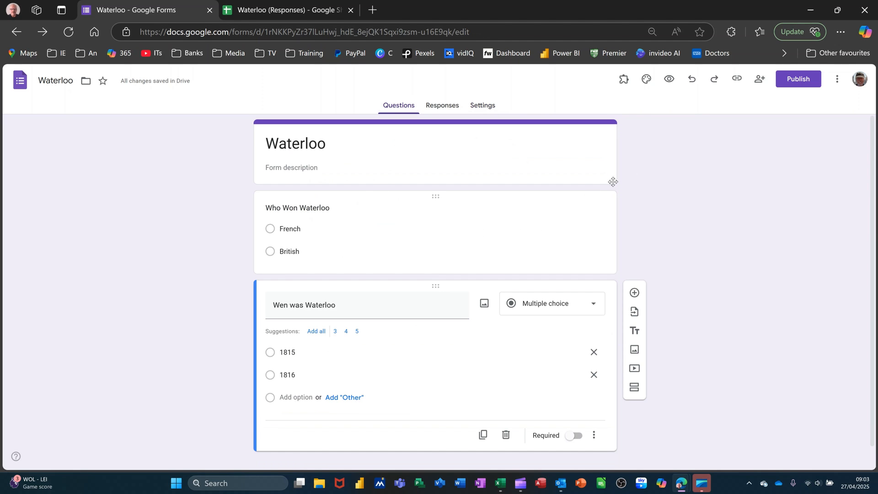
Publish the Waterloo form with responder access for anyone with the link, and dismiss the response management tip.
{"action": "left_click", "coordinate": [800, 80]}
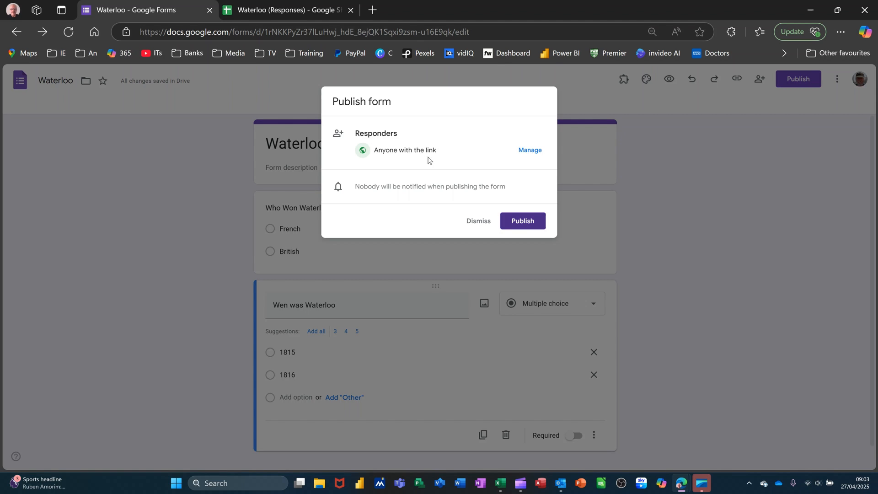
{"action": "left_click", "coordinate": [527, 151]}
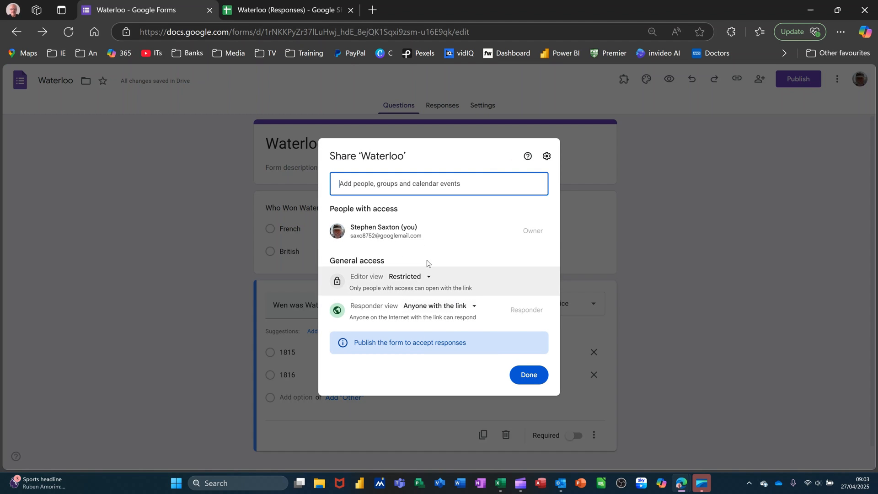
{"action": "left_click", "coordinate": [529, 375]}
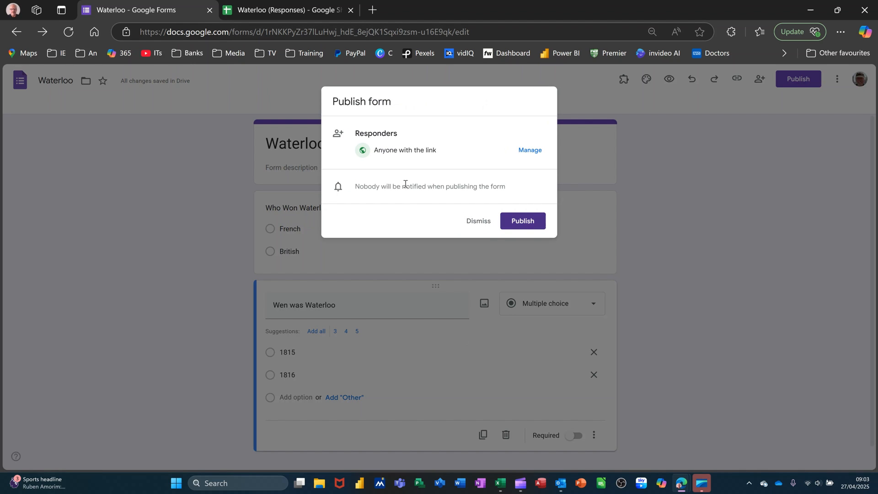
{"action": "left_click", "coordinate": [528, 222]}
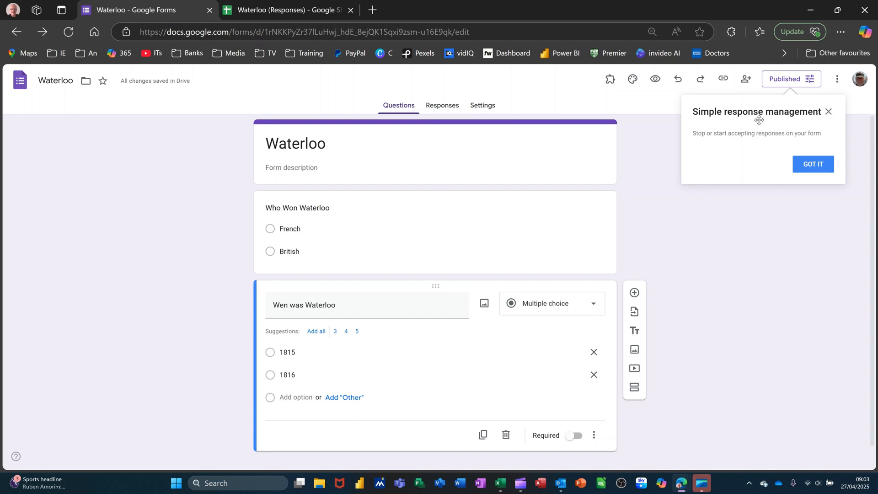
{"action": "left_click", "coordinate": [796, 169]}
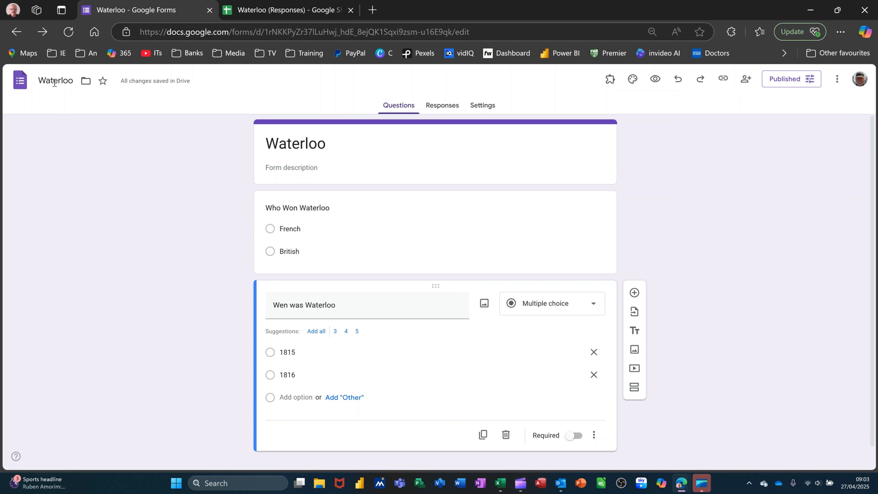
Go back to the Forms home page and open the Waterloo form's responder link in a new browser tab.
{"action": "left_click", "coordinate": [20, 81]}
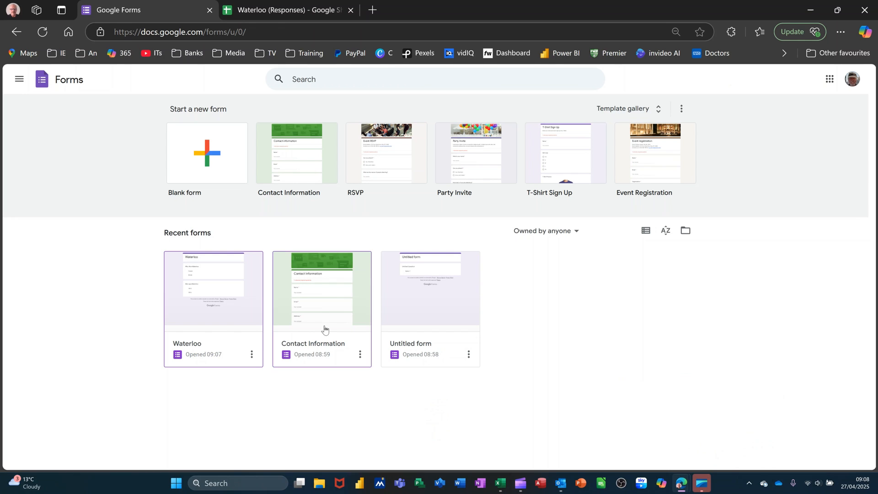
{"action": "left_click", "coordinate": [373, 11]}
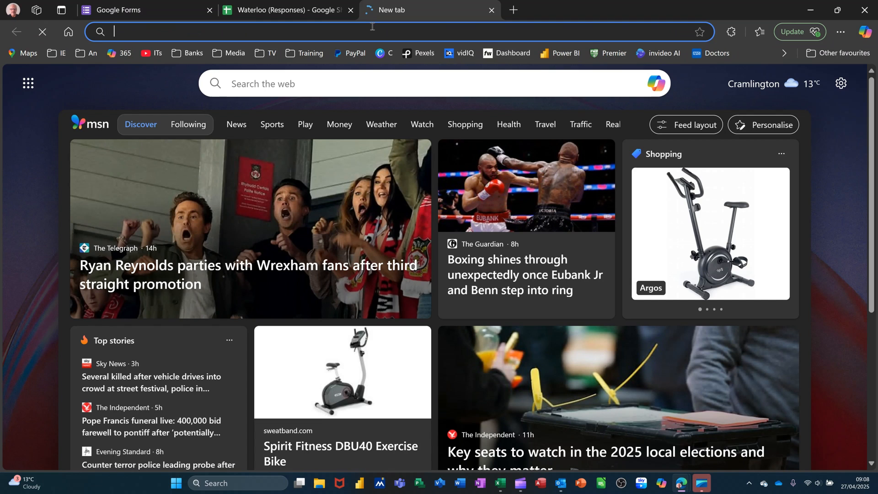
{"action": "type", "text": "https://docs.google.com/forms/d/e/1FAIpQLScnZ0kEleQI-01F0H8dQf0_M4DPES240d7yG8nglioS9rVuYQ/viewform?usp=dialog"}
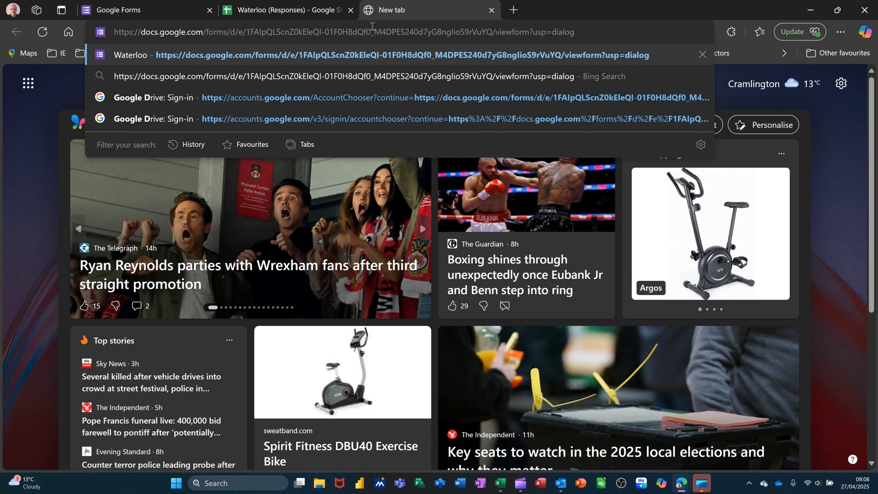
{"action": "key", "text": "Return"}
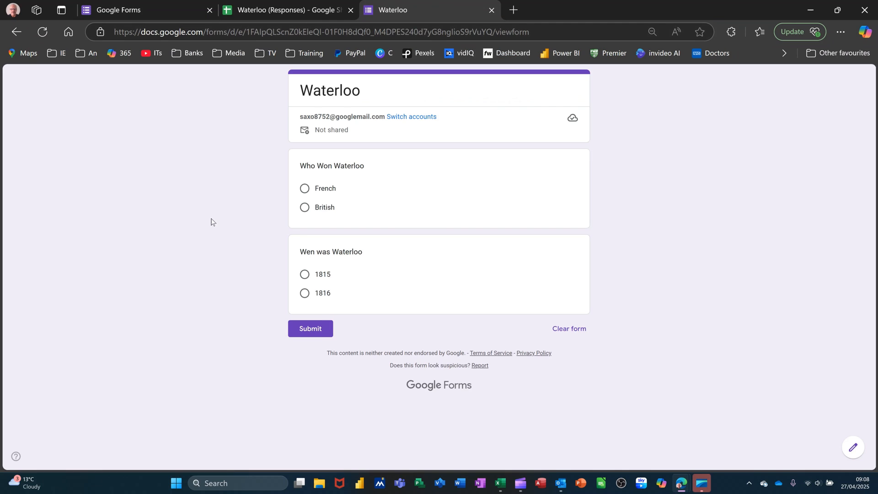
Answer the Waterloo form with British and 1815, and submit the response.
{"action": "left_click", "coordinate": [305, 210]}
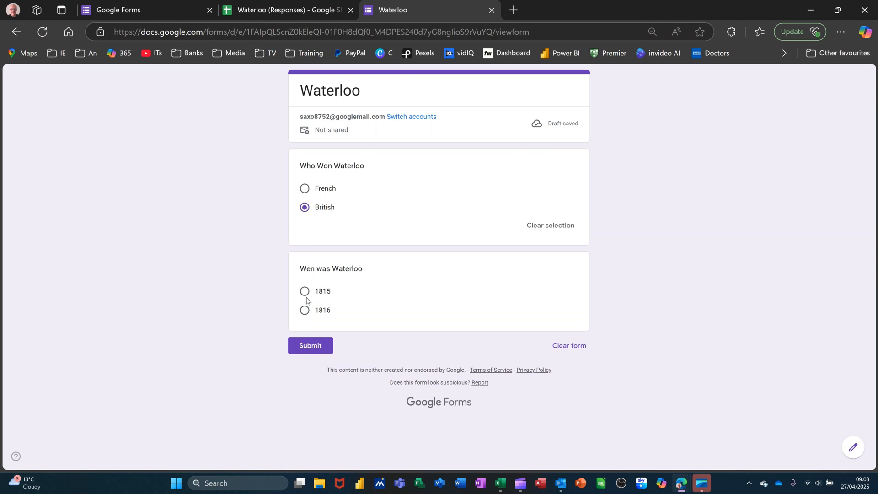
{"action": "left_click", "coordinate": [305, 293]}
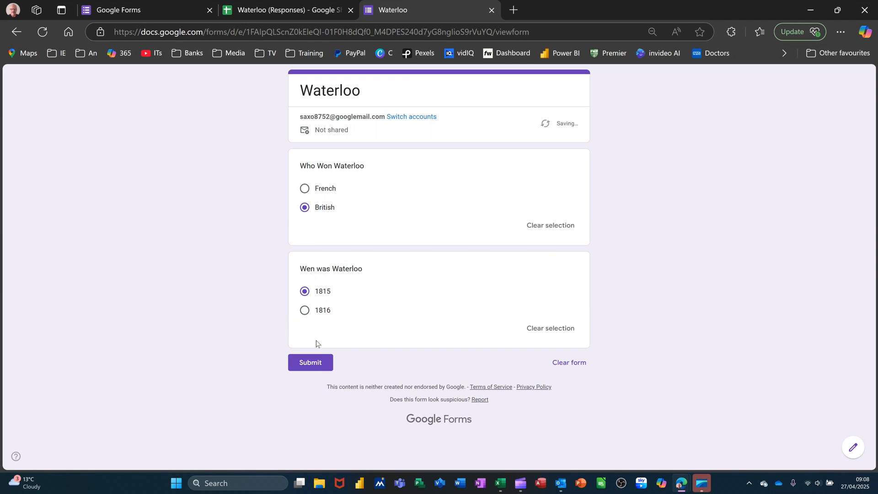
{"action": "left_click", "coordinate": [310, 364]}
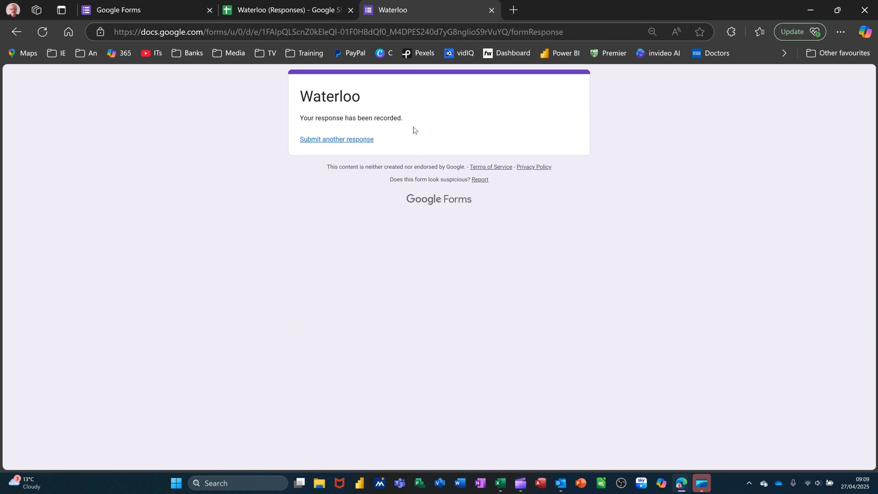
Check the submitted answers in the Waterloo response spreadsheet, close the submitted form's tab, and return to the Forms home page.
{"action": "left_click", "coordinate": [254, 10]}
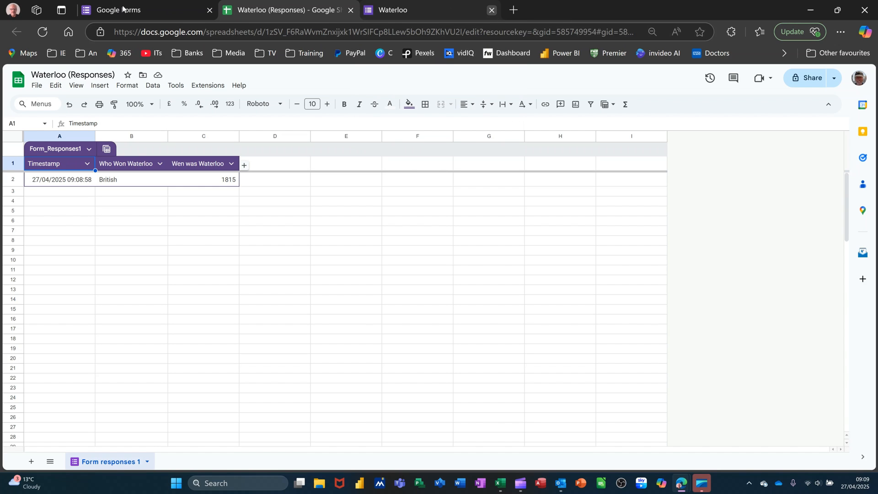
{"action": "left_click", "coordinate": [492, 10]}
{"action": "left_click", "coordinate": [145, 5]}
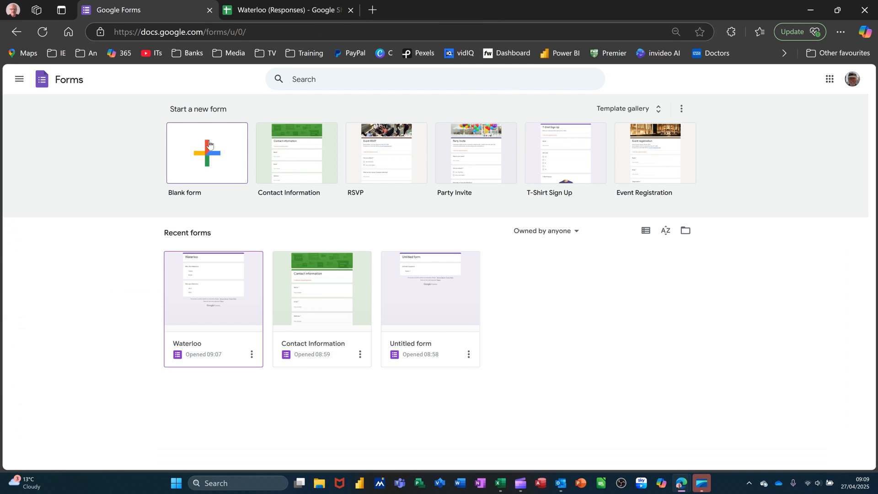
Open the recent untitled form and set its title to Zulu War.
{"action": "left_click", "coordinate": [447, 270]}
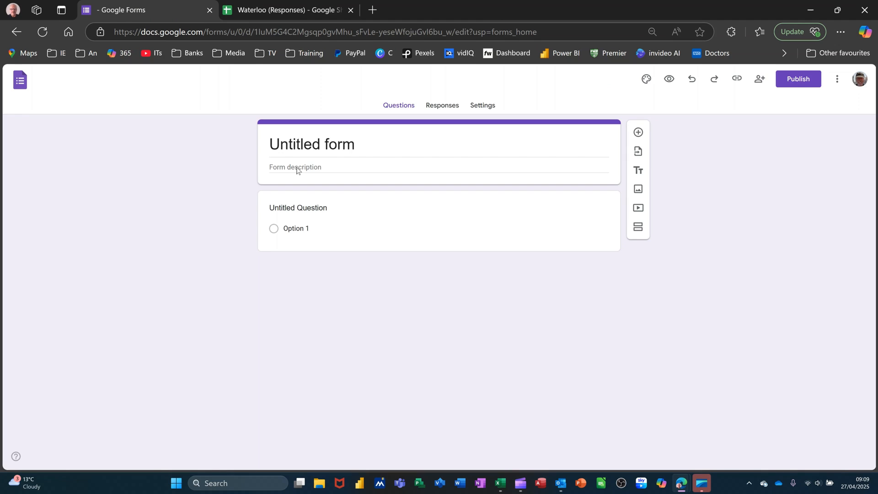
{"action": "left_click", "coordinate": [310, 138]}
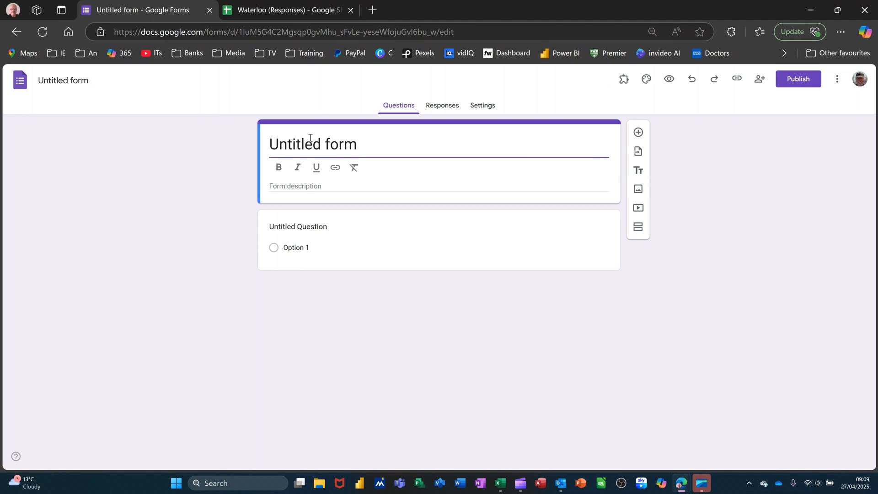
{"action": "left_click", "coordinate": [377, 138]}
{"action": "left_click", "coordinate": [363, 141]}
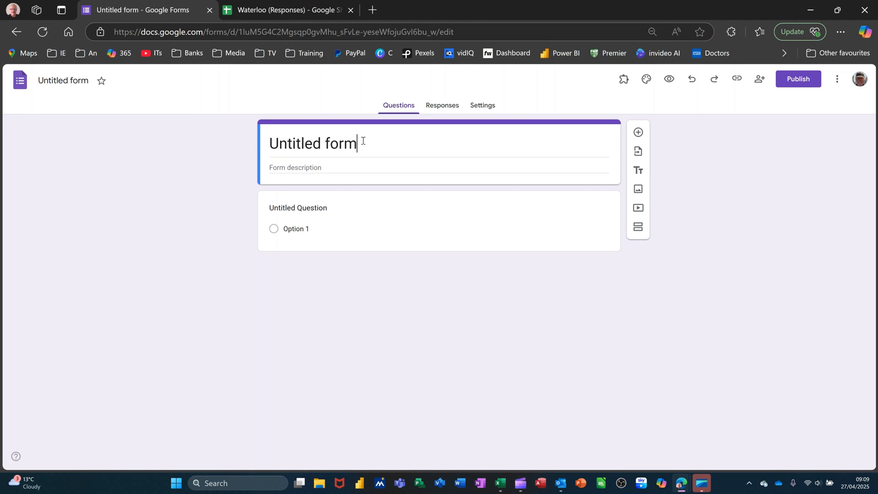
{"action": "left_click_drag", "start_coordinate": [363, 141], "coordinate": [253, 145]}
{"action": "type", "text": "Z"}
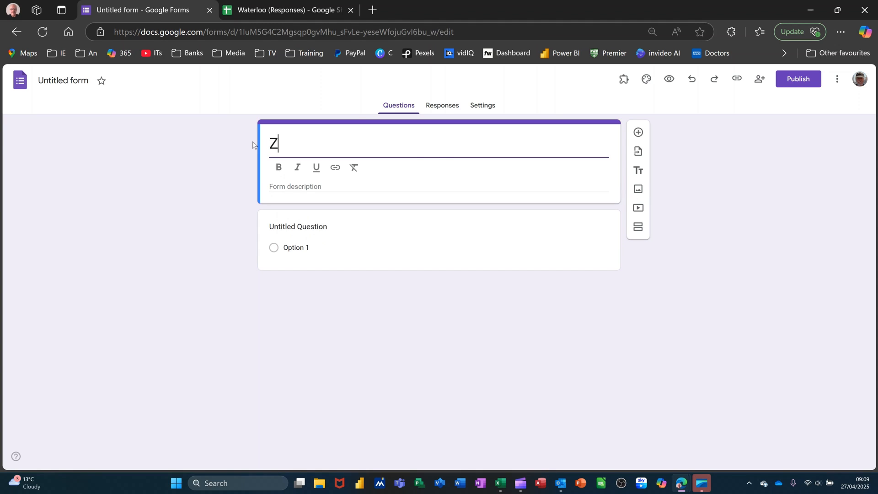
{"action": "type", "text": "ul War"}
{"action": "left_click", "coordinate": [290, 144]}
{"action": "type", "text": "u"}
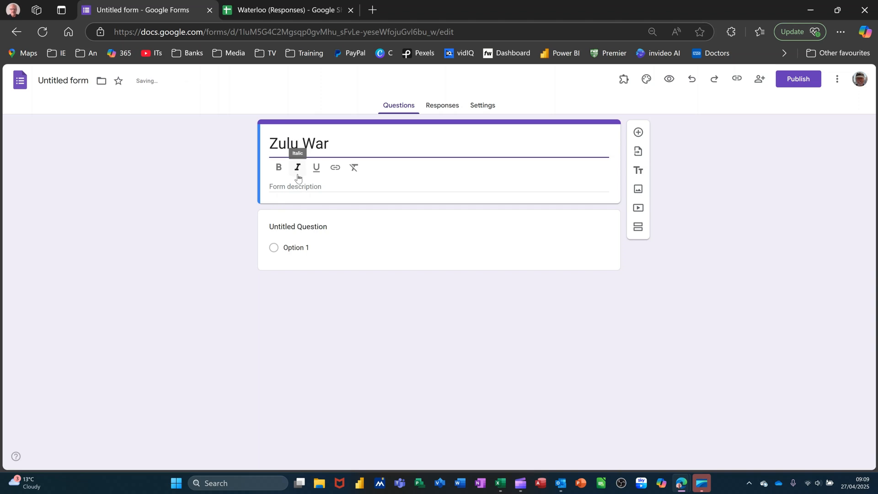
Set the multiple-choice question to "When was it?" with the options 1879 and 1889.
{"action": "left_click", "coordinate": [295, 248]}
{"action": "left_click", "coordinate": [351, 219]}
{"action": "type", "text": "W"}
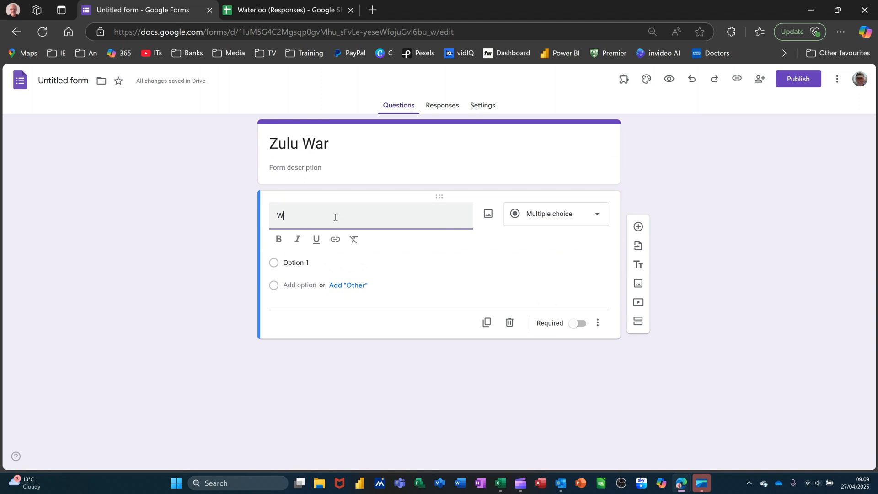
{"action": "type", "text": "hen was it?"}
{"action": "left_click", "coordinate": [302, 262]}
{"action": "type", "text": "1"}
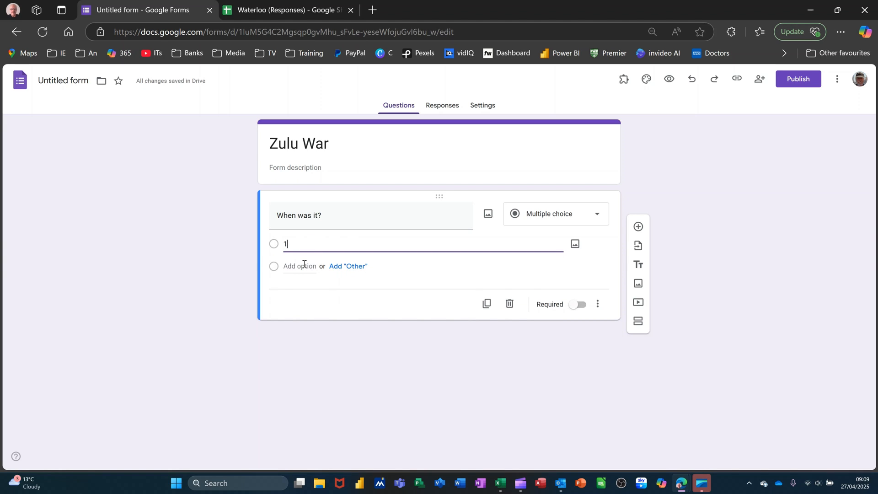
{"action": "type", "text": "879"}
{"action": "left_click", "coordinate": [290, 283]}
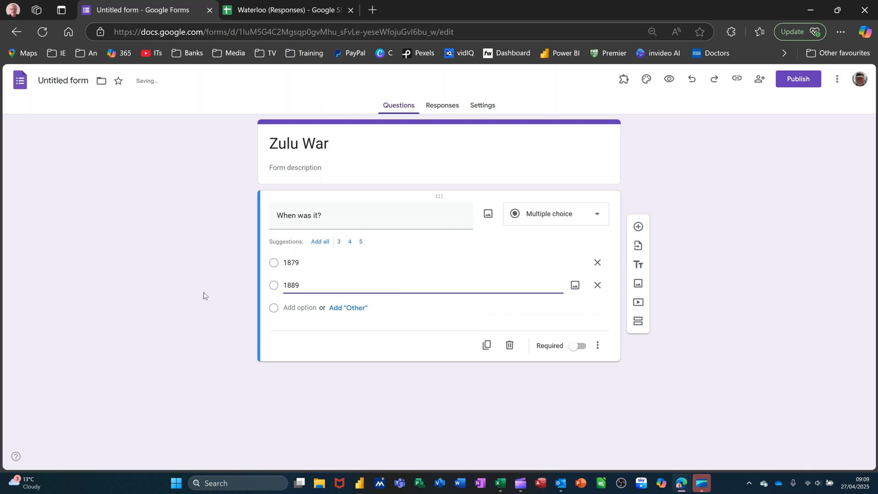
Publish the Zulu War form and open its copied responder link in a new browser tab.
{"action": "left_click", "coordinate": [796, 81]}
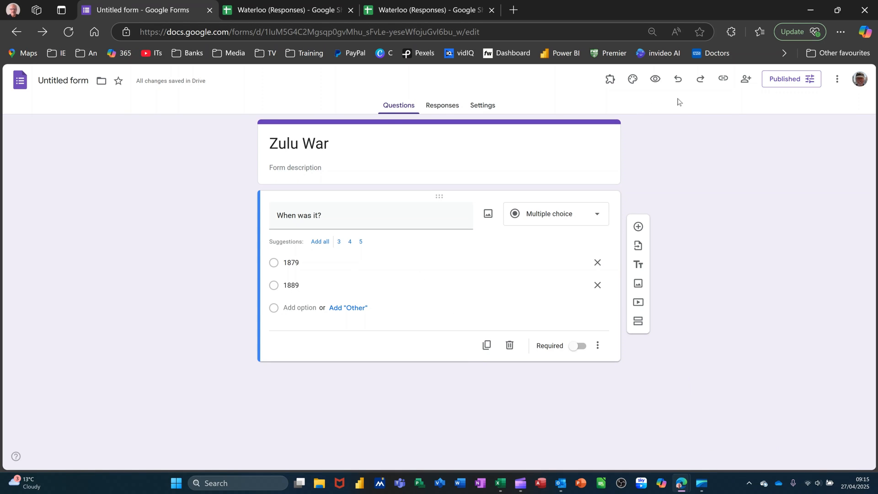
{"action": "left_click", "coordinate": [726, 80]}
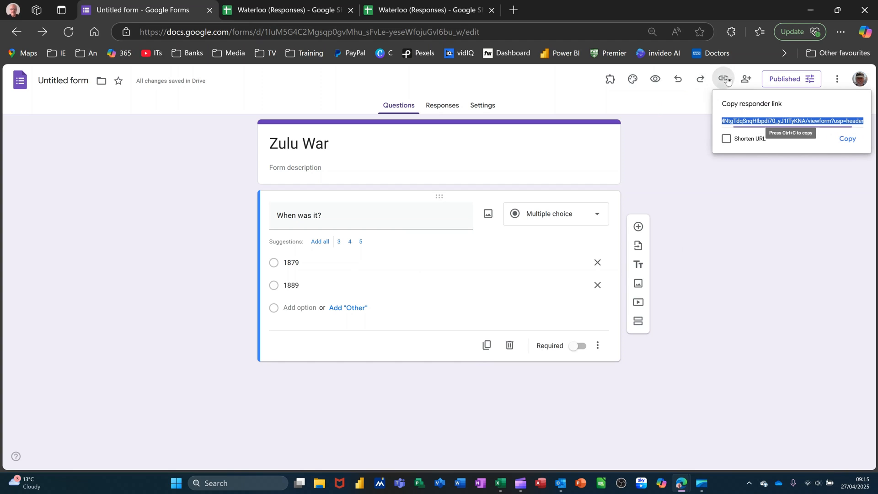
{"action": "left_click", "coordinate": [850, 142]}
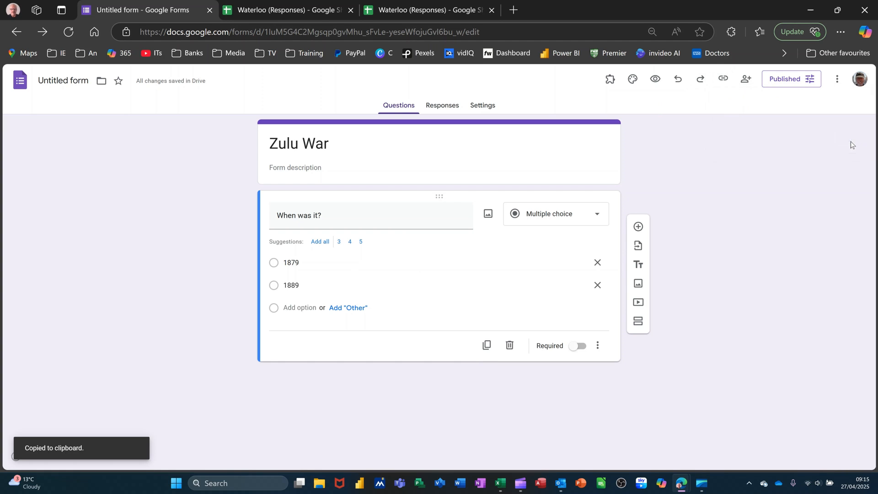
{"action": "left_click", "coordinate": [515, 10]}
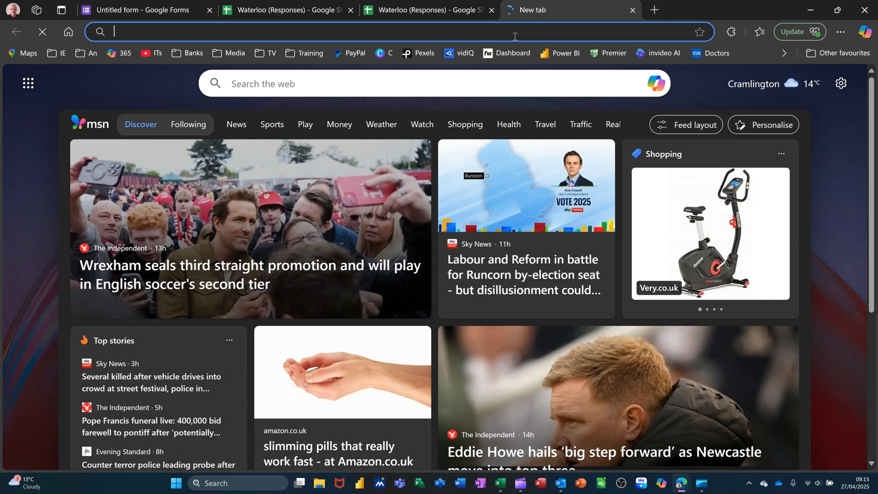
{"action": "key", "text": "ctrl+v"}
{"action": "key", "text": "Return"}
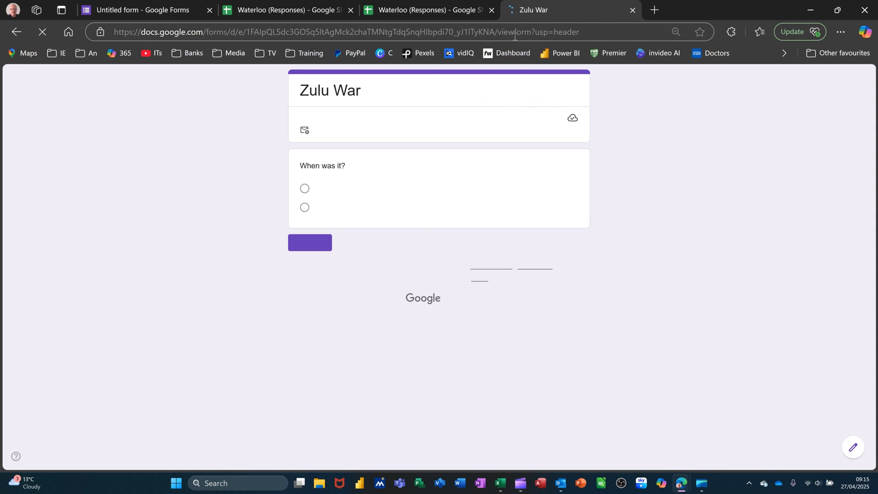
Answer the Zulu War form with 1879 and submit the response.
{"action": "left_click", "coordinate": [304, 189]}
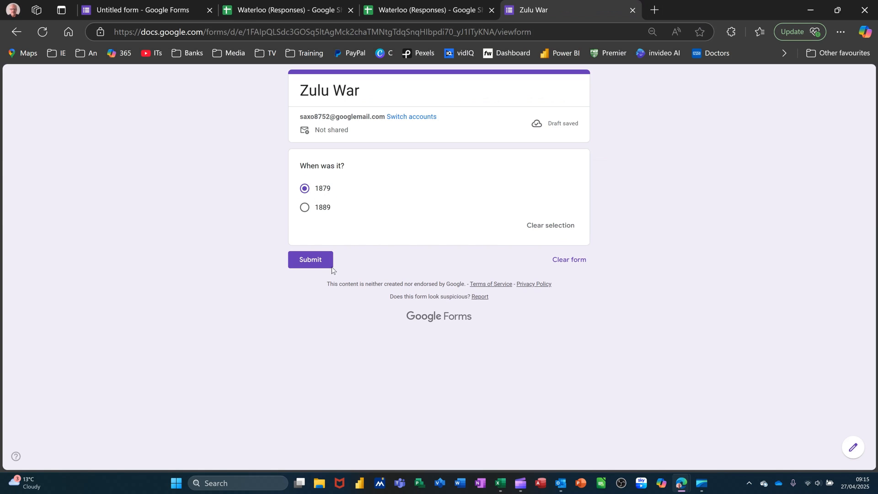
{"action": "left_click", "coordinate": [303, 261]}
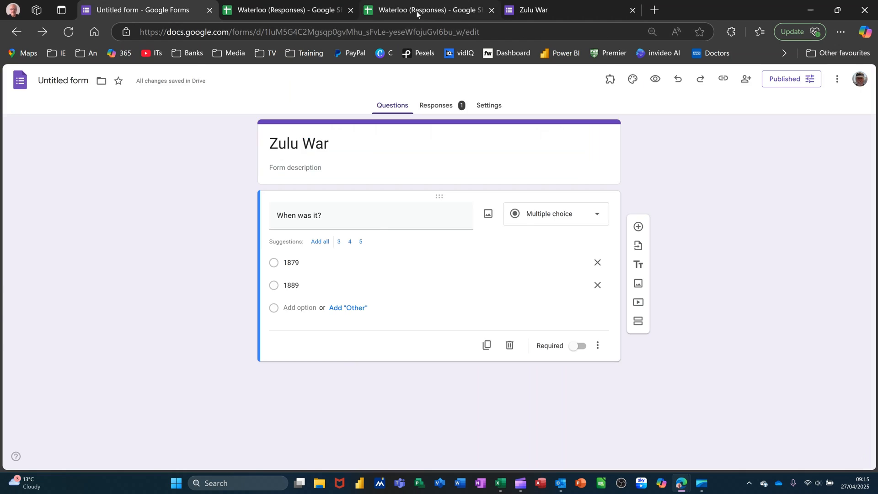
Examine the Waterloo (Responses) spreadsheet for the Zulu War response, comparing its Form responses 2 and Form responses 1 sheets.
{"action": "left_click", "coordinate": [417, 12]}
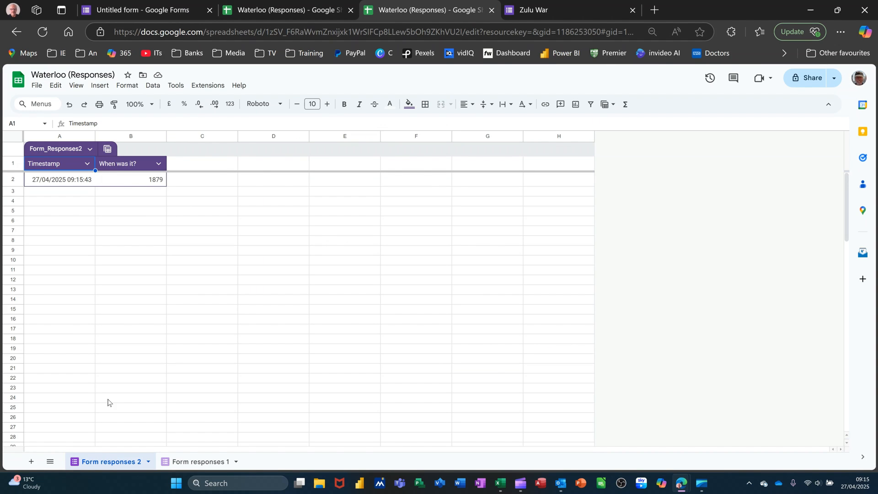
{"action": "left_click", "coordinate": [195, 463]}
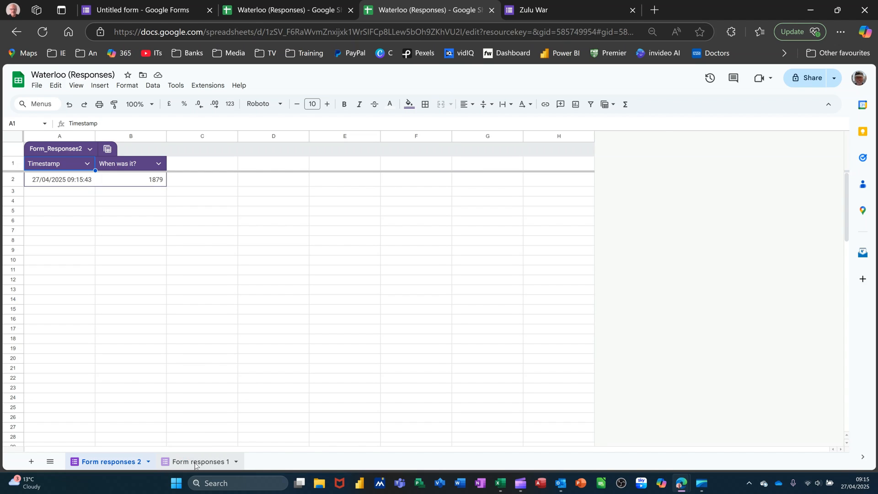
{"action": "left_click", "coordinate": [107, 462]}
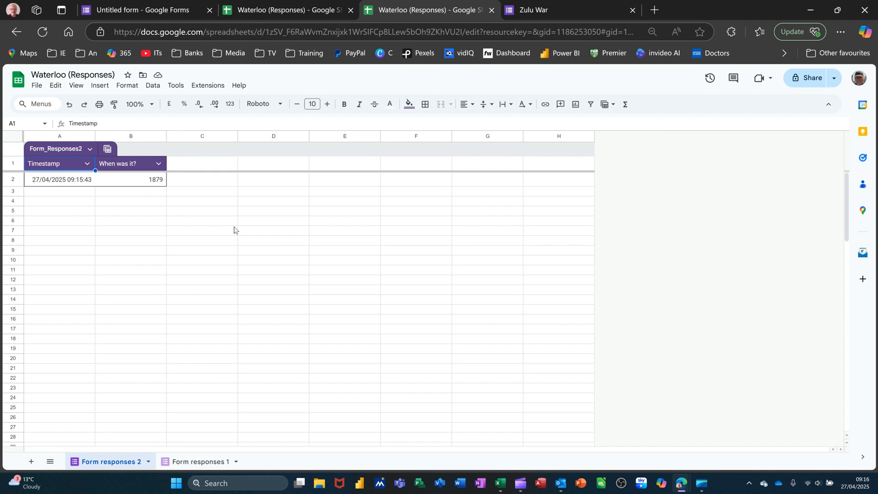
Return to the form editor, rename the untitled form file to Zulu War, and go back to the Forms home page.
{"action": "left_click", "coordinate": [175, 10]}
{"action": "left_click", "coordinate": [83, 81]}
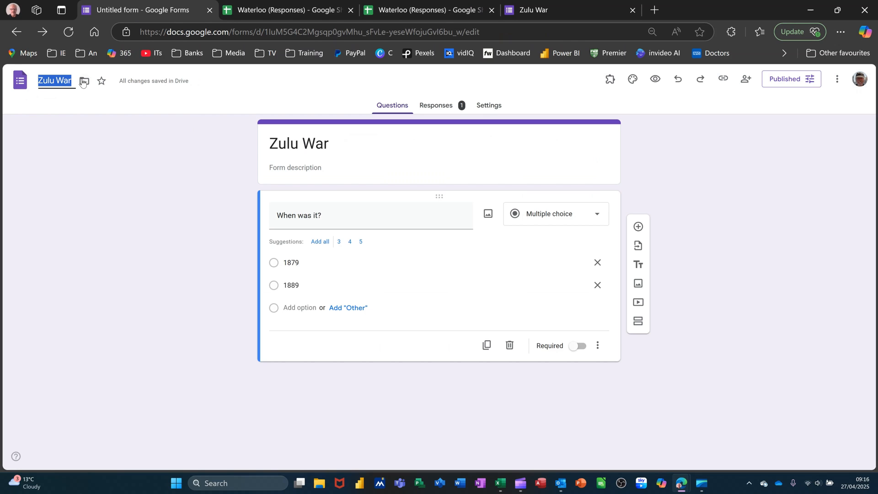
{"action": "left_click", "coordinate": [374, 151]}
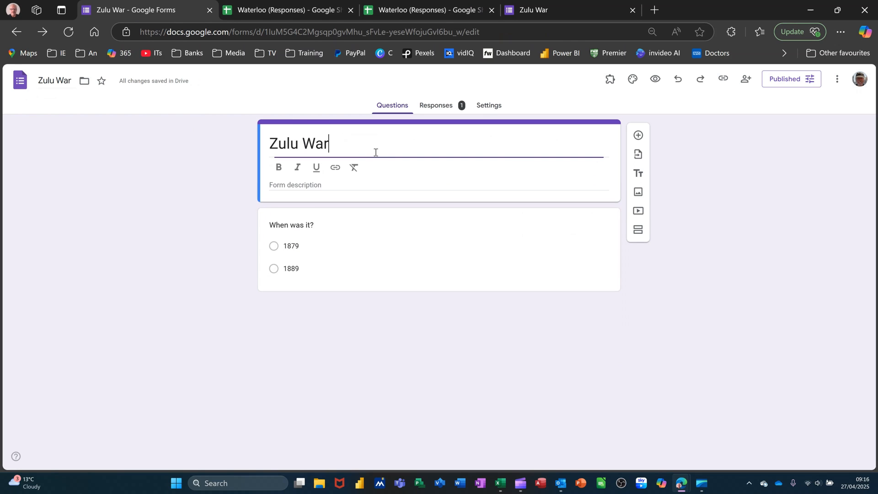
{"action": "left_click", "coordinate": [19, 81]}
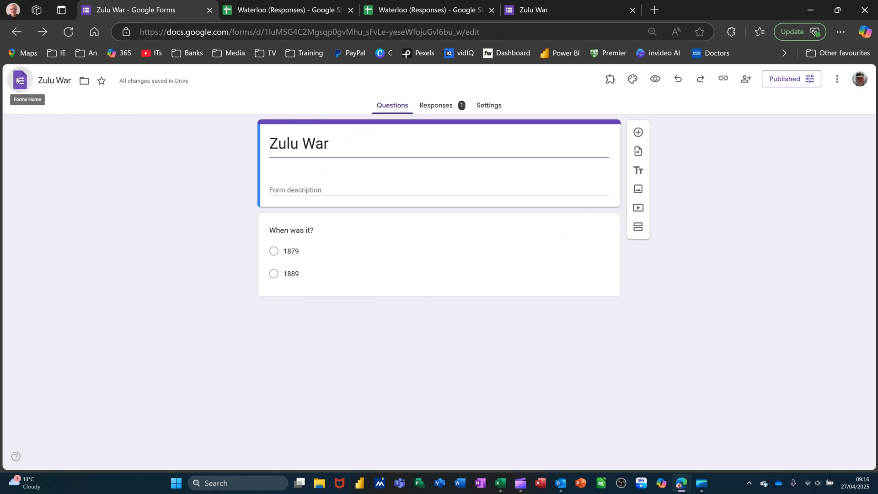